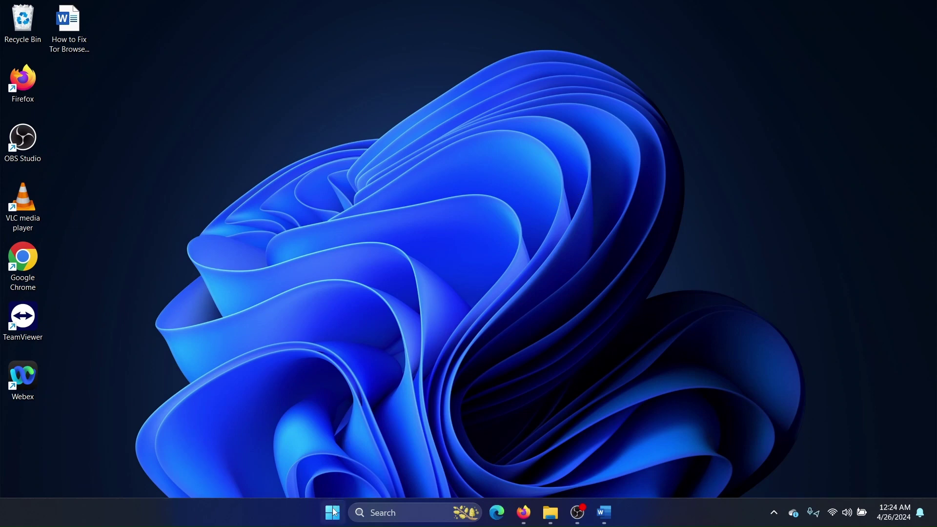
- Bring up the Windows taskbar search panel to look for Microsoft Store
click(387, 515)
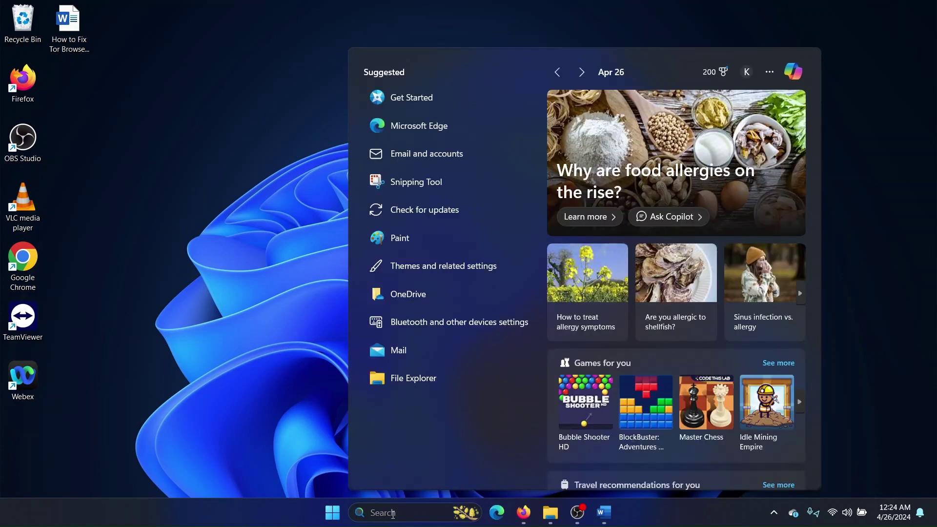
text(micr)
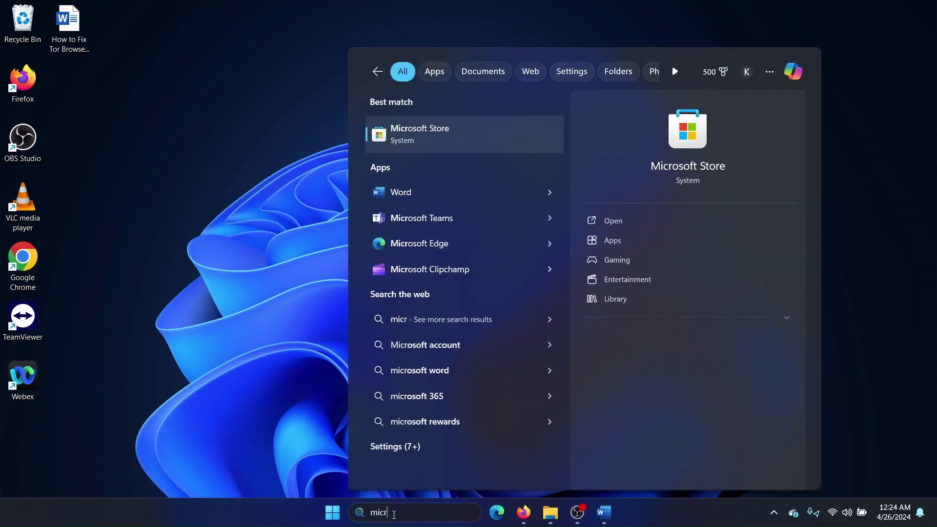
- Launch Microsoft Store from the search results, search TeamViewer, then dismiss the search panel
click(480, 142)
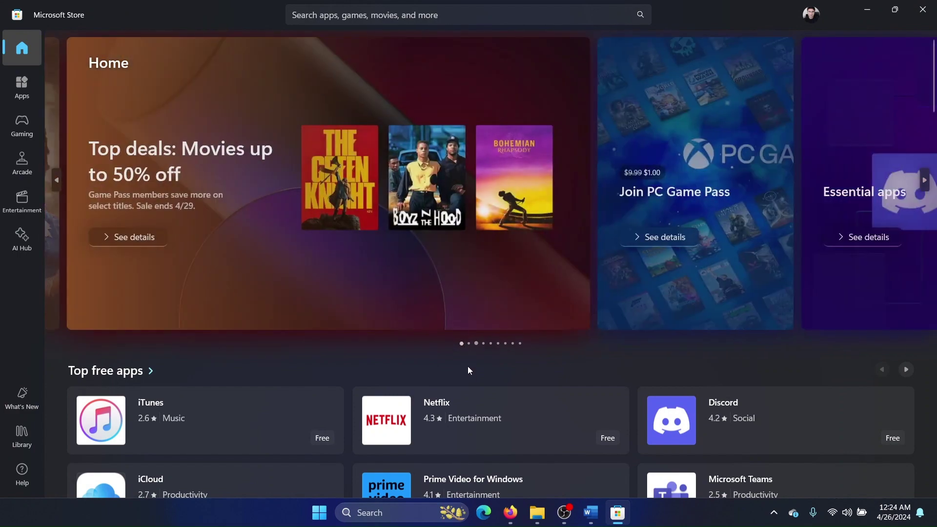
scroll(469, 377, down, 3)
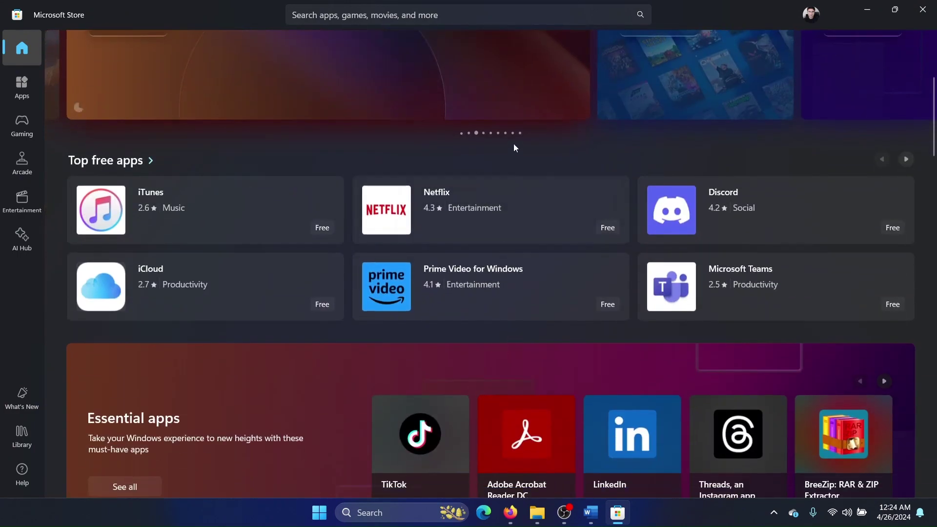
scroll(481, 249, down, 2)
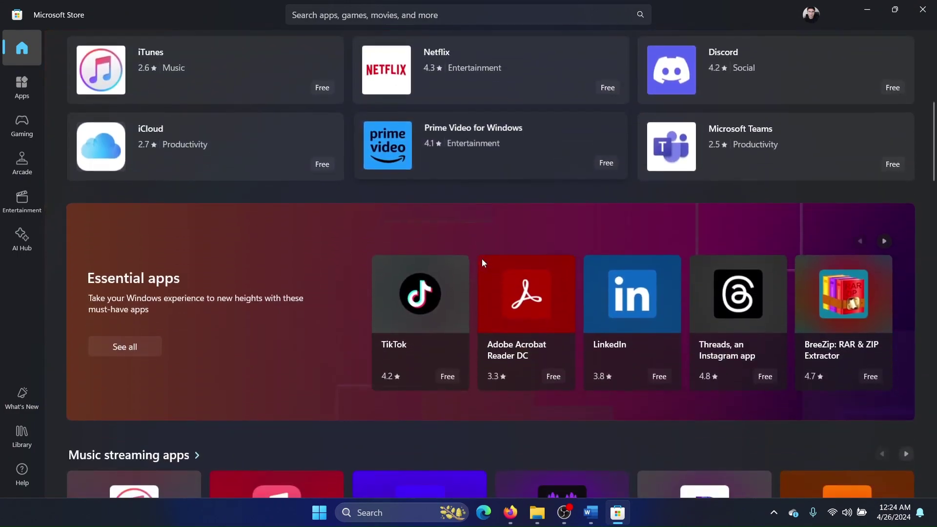
scroll(481, 258, up, 1)
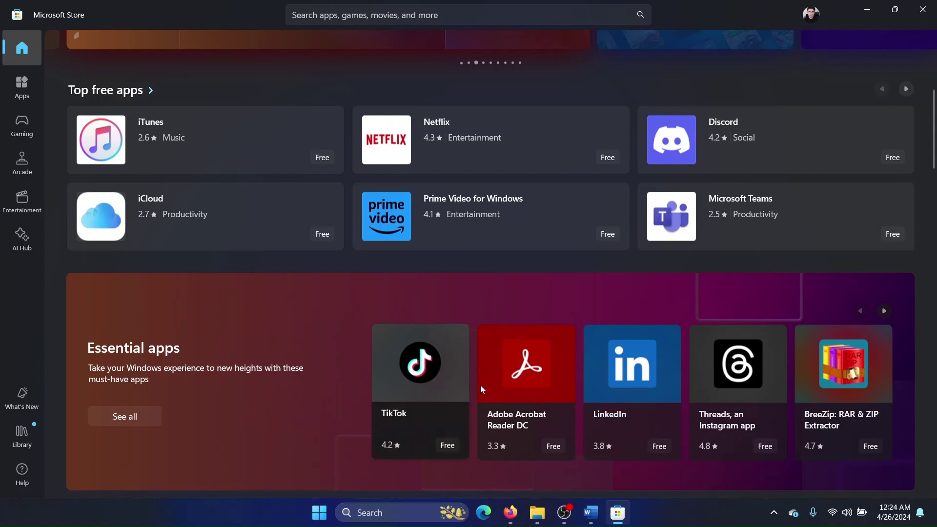
click(409, 512)
text(teamViewer)
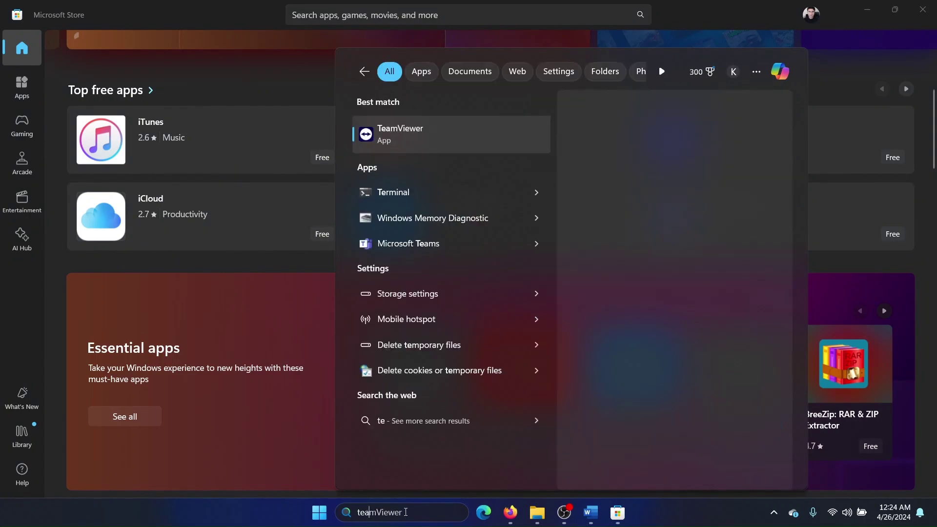
text(v)
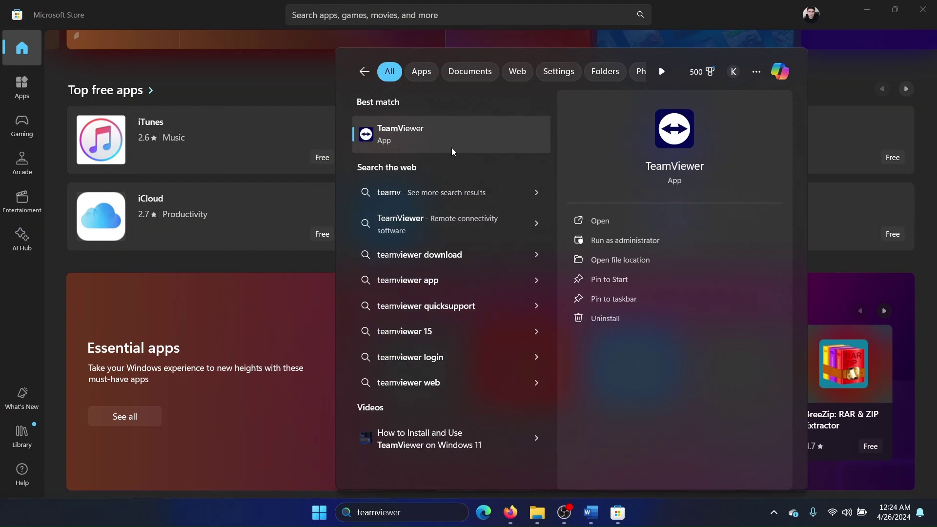
click(254, 4)
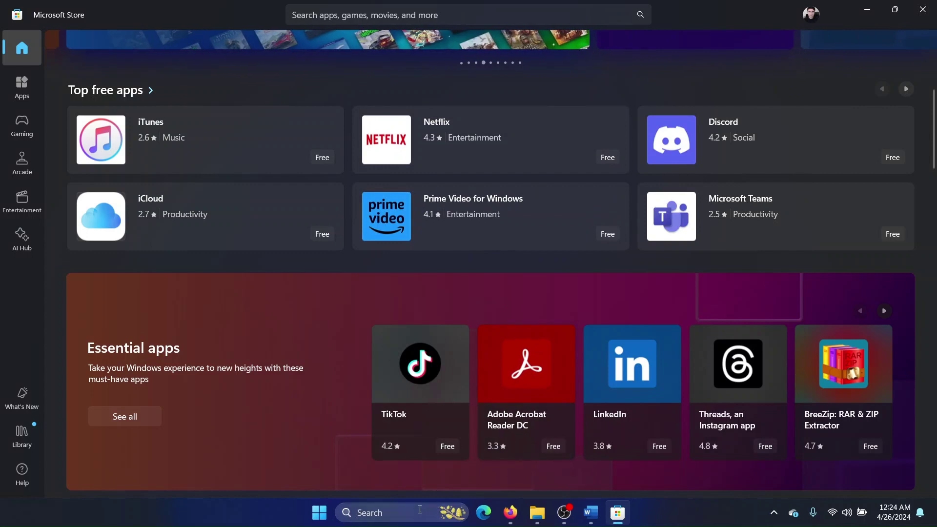
- Reach the Installed apps list in Windows Settings via the Start quick links and Apps page
right_click(319, 520)
click(329, 381)
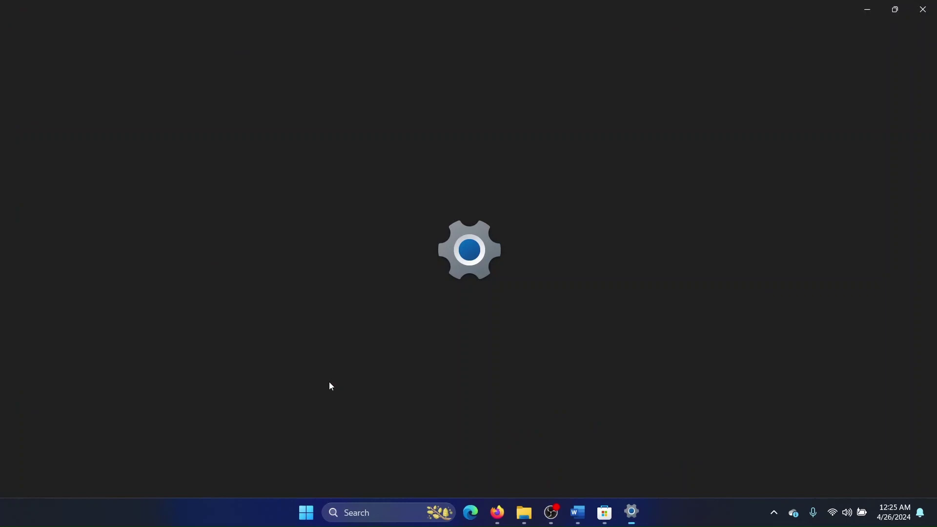
click(98, 257)
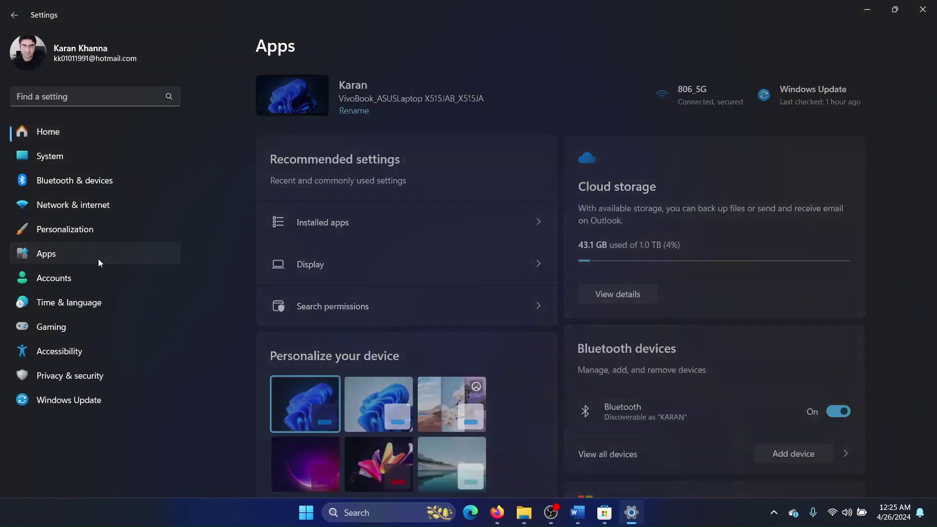
click(393, 101)
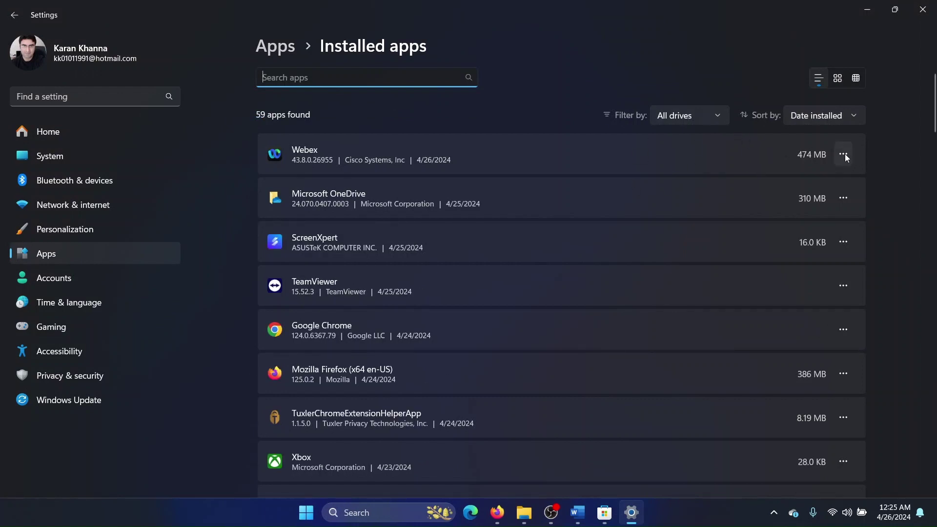
- Peek at the options menus for Webex, ScreenXpert, TeamViewer and Tuxler helper, dismissing each
click(844, 154)
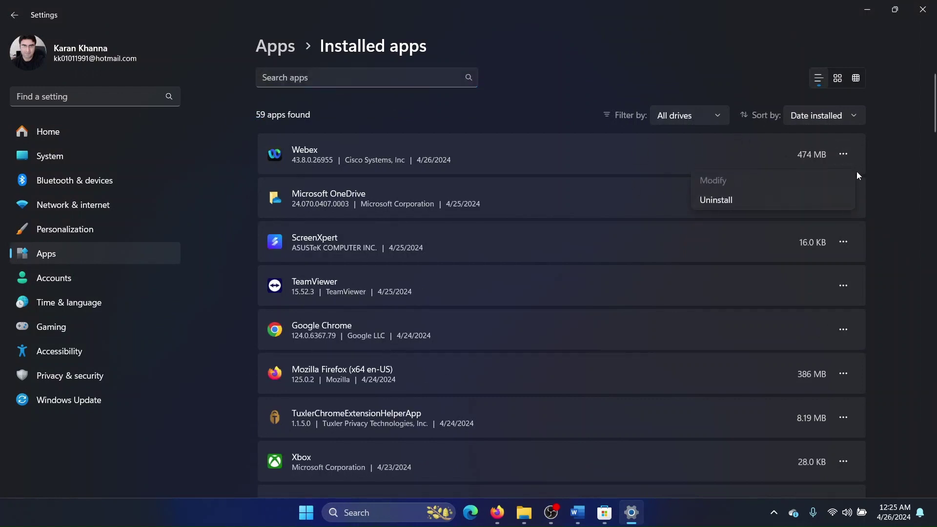
click(897, 193)
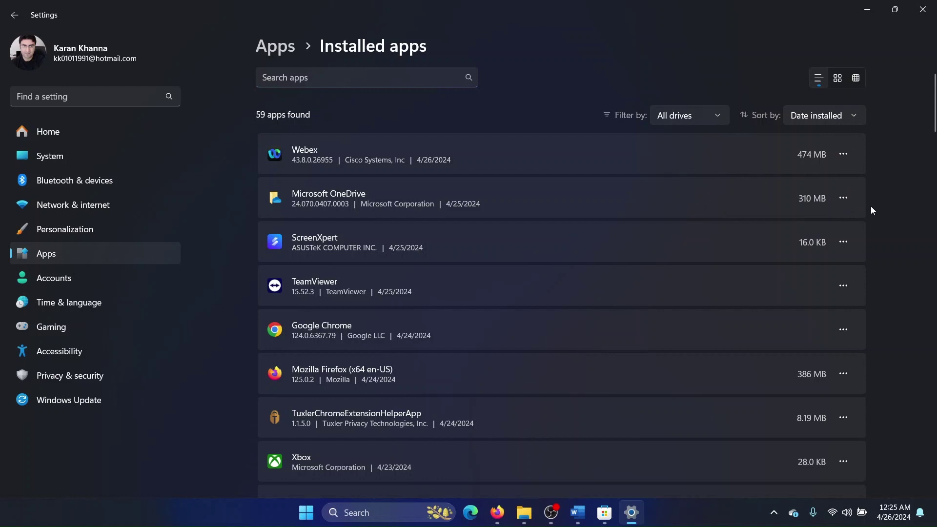
click(844, 242)
click(900, 229)
scroll(877, 243, down, 2)
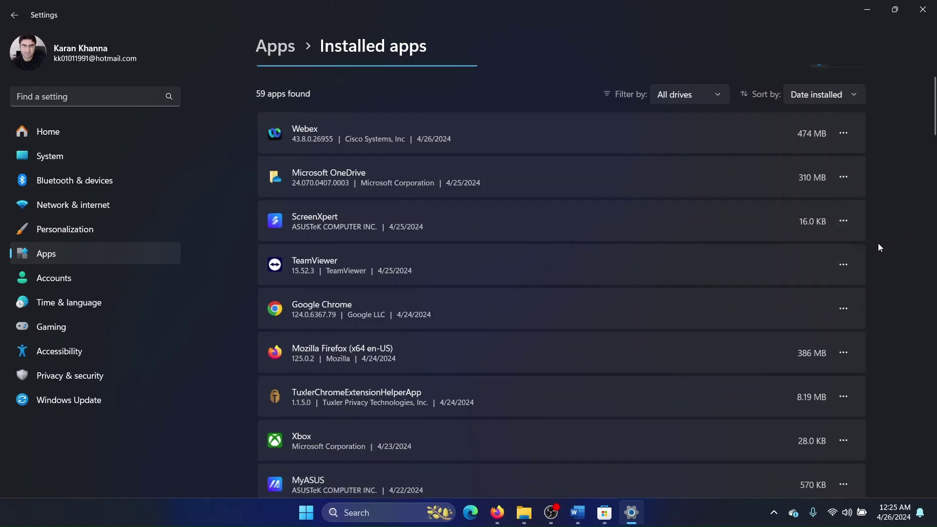
click(842, 222)
click(906, 226)
scroll(864, 270, down, 1)
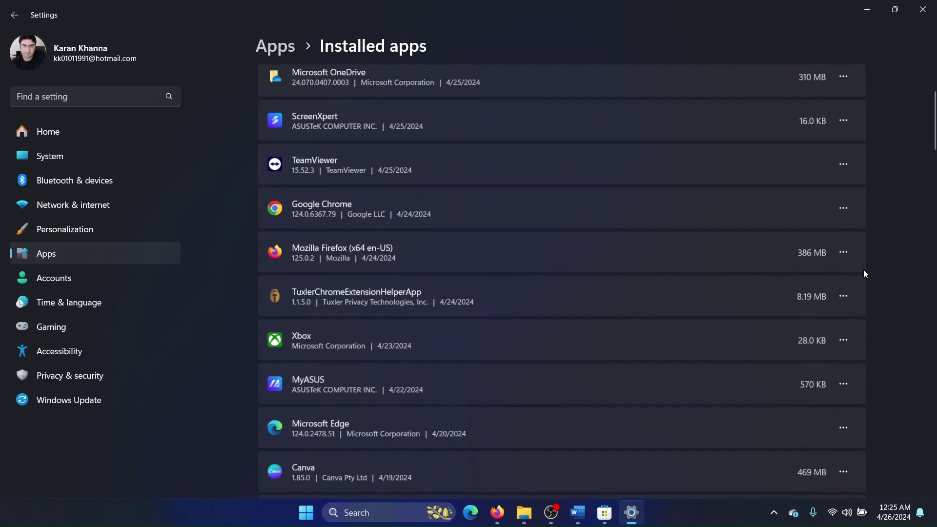
click(842, 288)
click(902, 270)
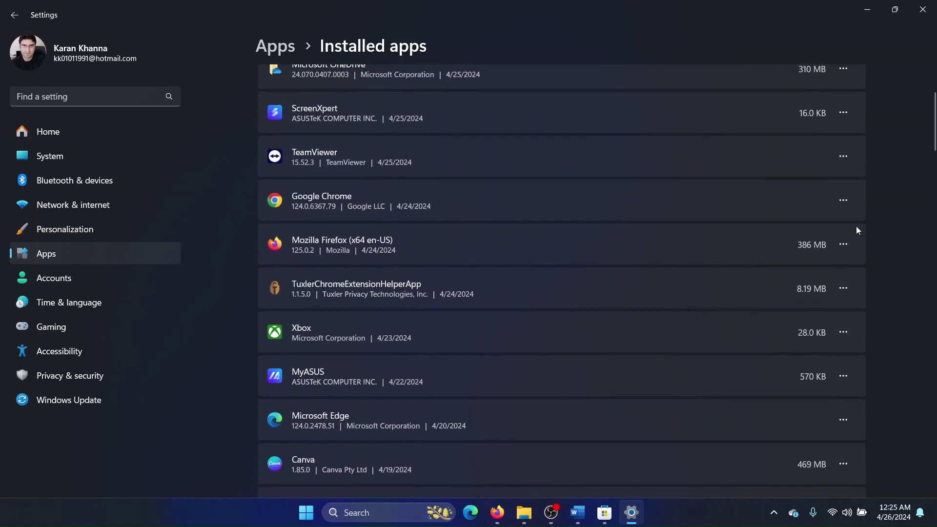
- Peek at the options menus for Google Chrome and Canva, dismissing each
click(849, 201)
click(913, 209)
click(842, 461)
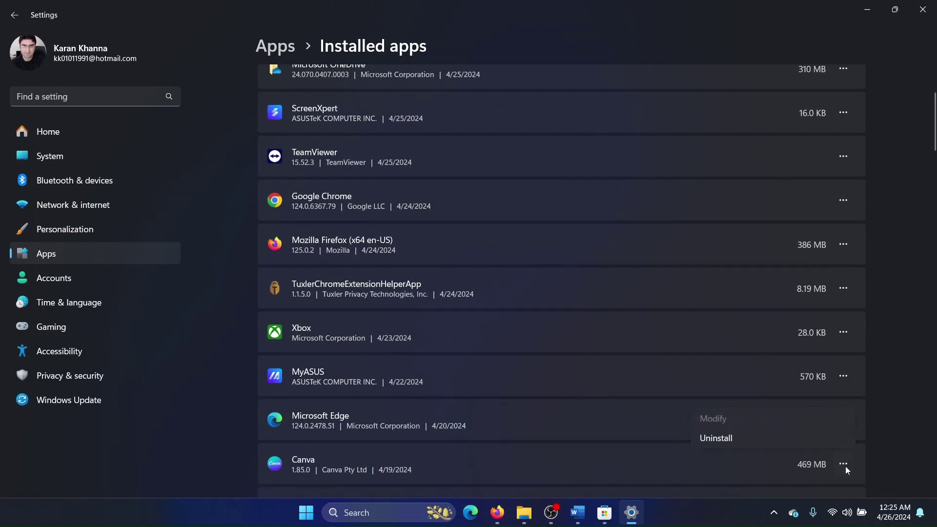
click(882, 386)
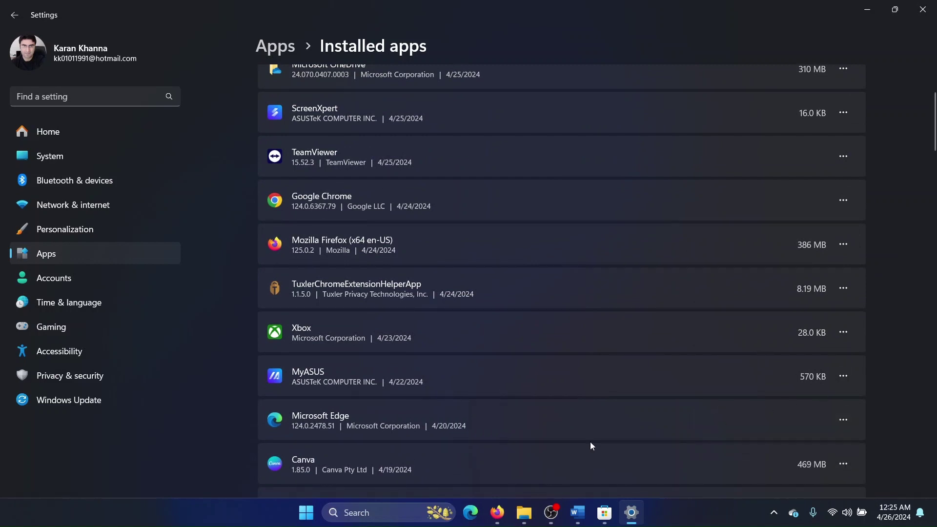
scroll(602, 431, up, 3)
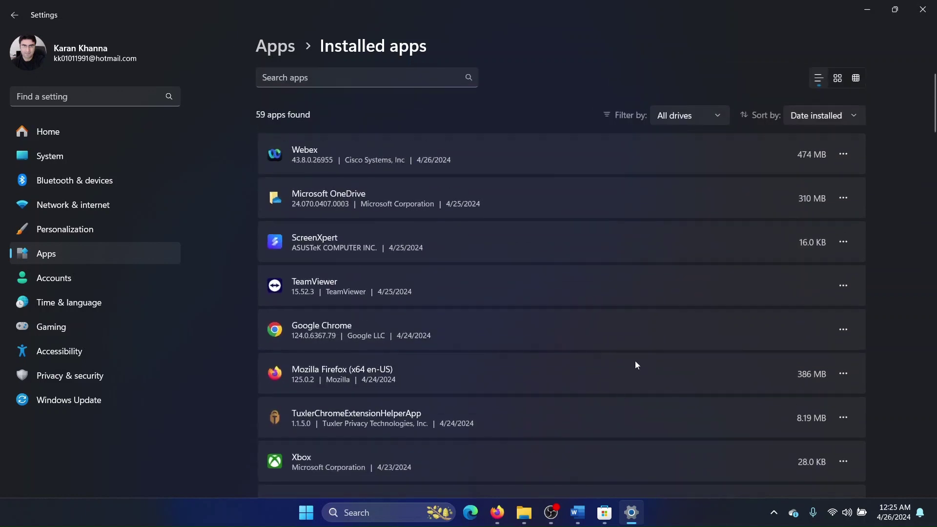
- Uninstall Webex from Installed apps, confirming removal, then switch to Microsoft Store
click(842, 153)
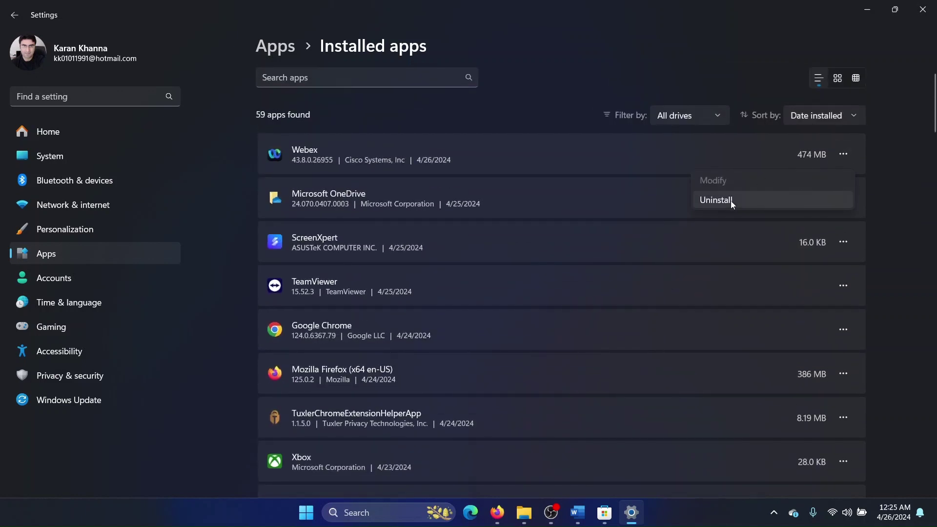
click(731, 201)
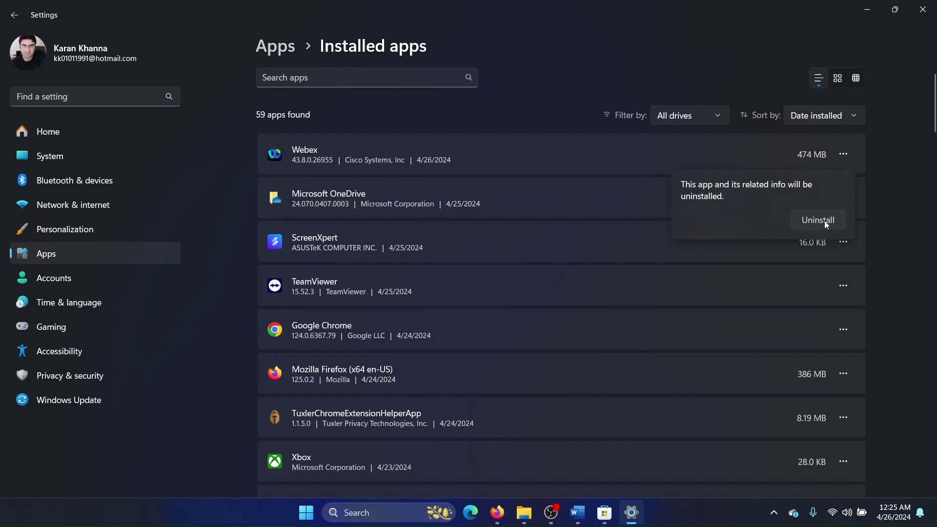
click(824, 221)
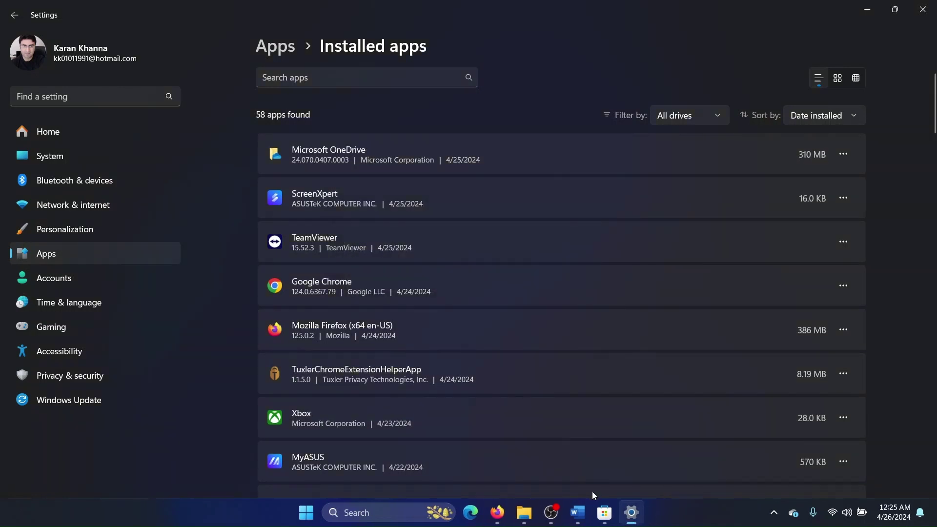
click(605, 513)
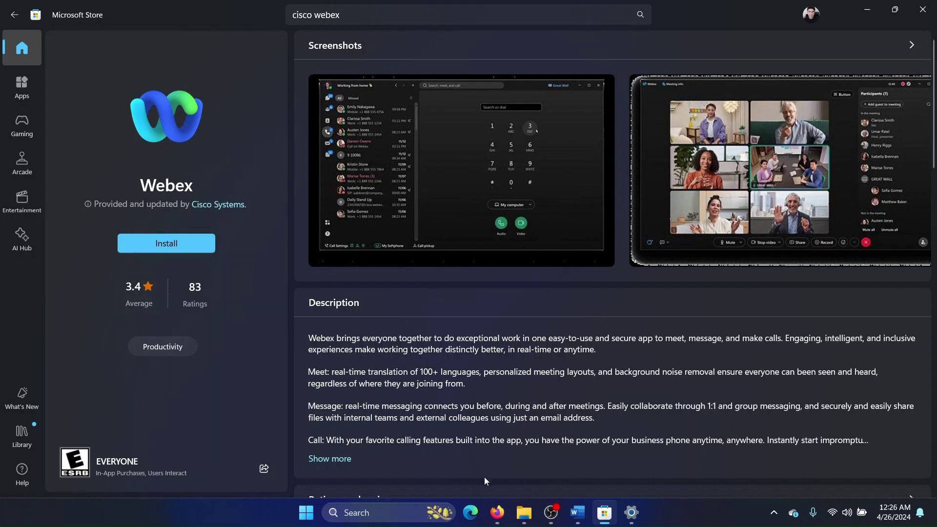
- Run a Bing search for "webex download" in a new Microsoft Edge tab
click(470, 513)
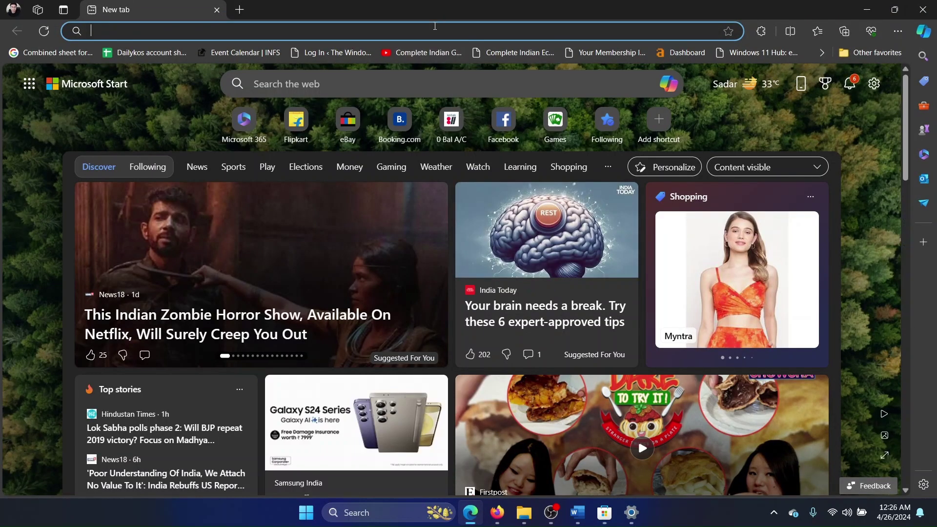
click(418, 29)
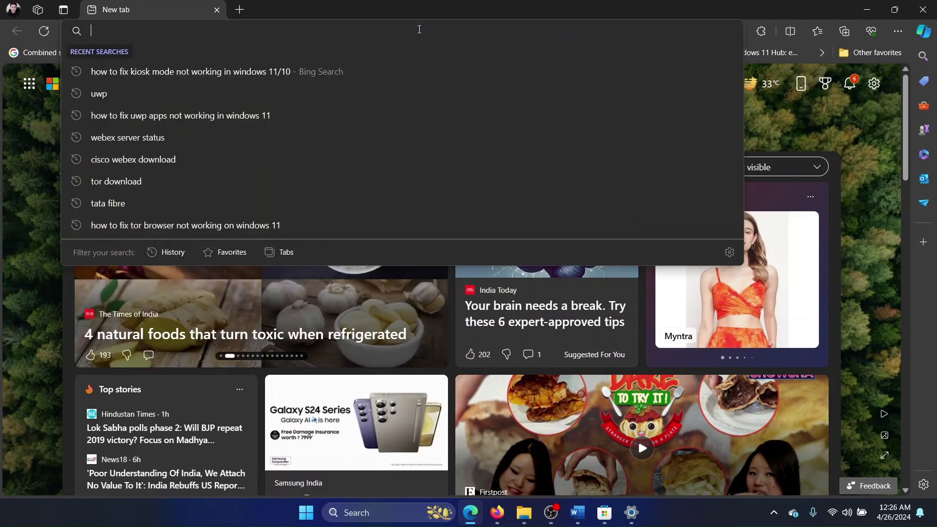
text(webex)
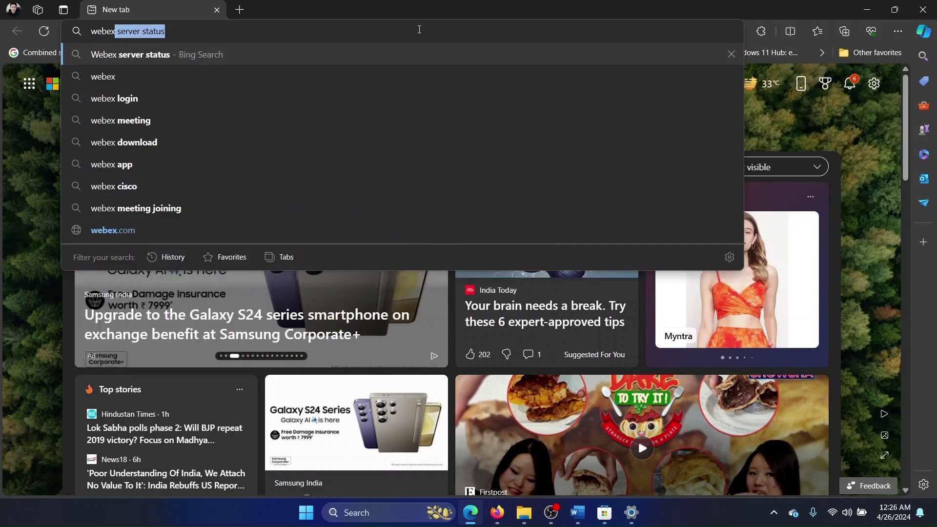
text( do)
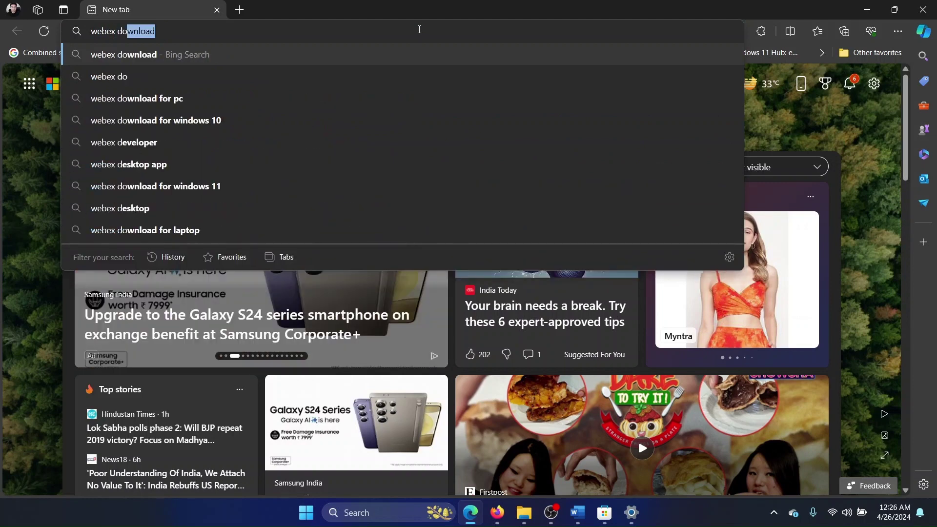
text(wnload)
key(Return)
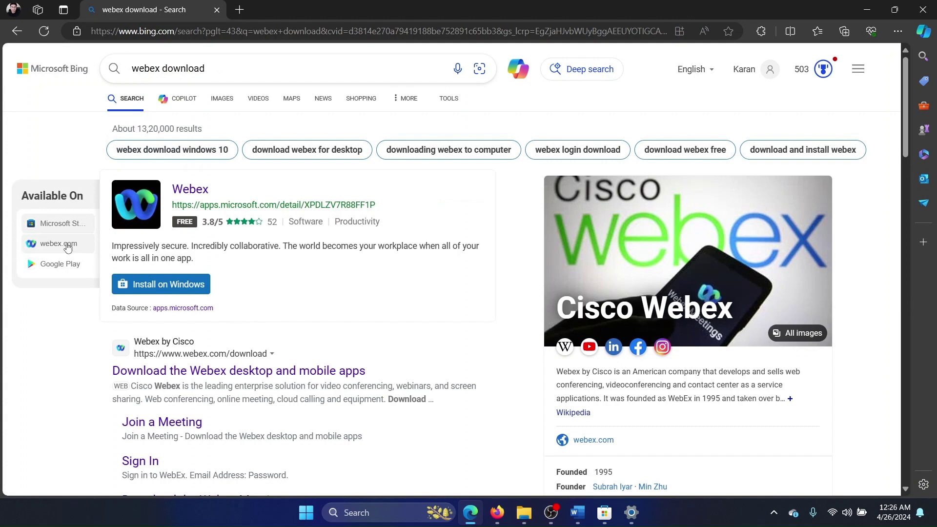
- Follow the webex.com result to the Download Webex page with Windows installers
click(67, 247)
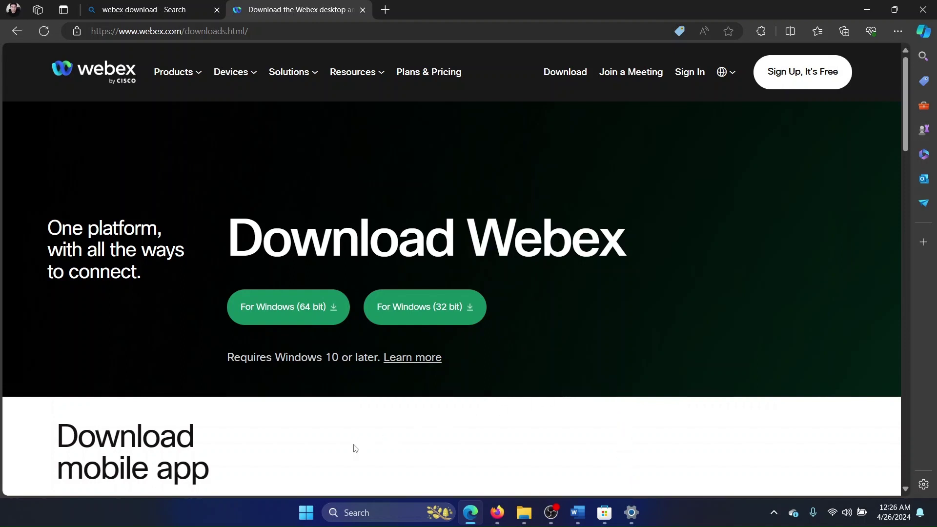
- Return to Windows Settings Installed apps and show the Xbox app's options menu
right_click(305, 518)
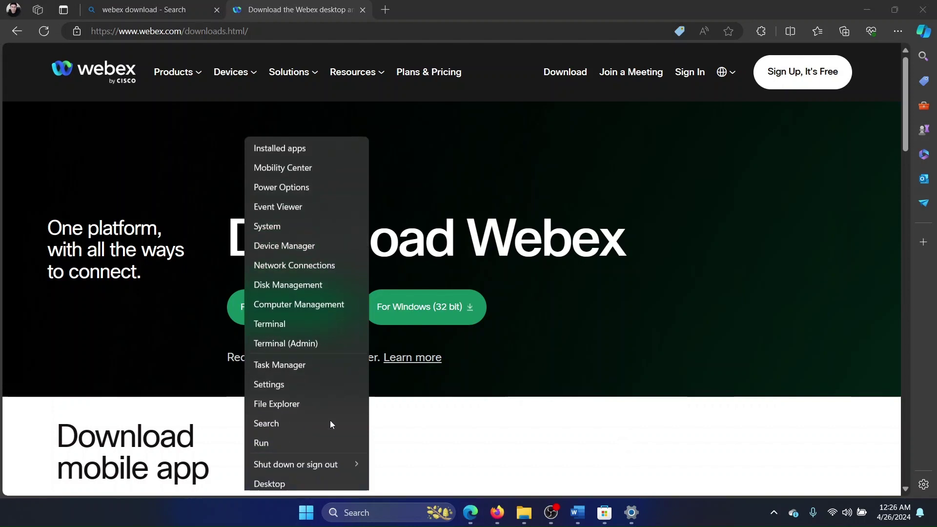
click(326, 379)
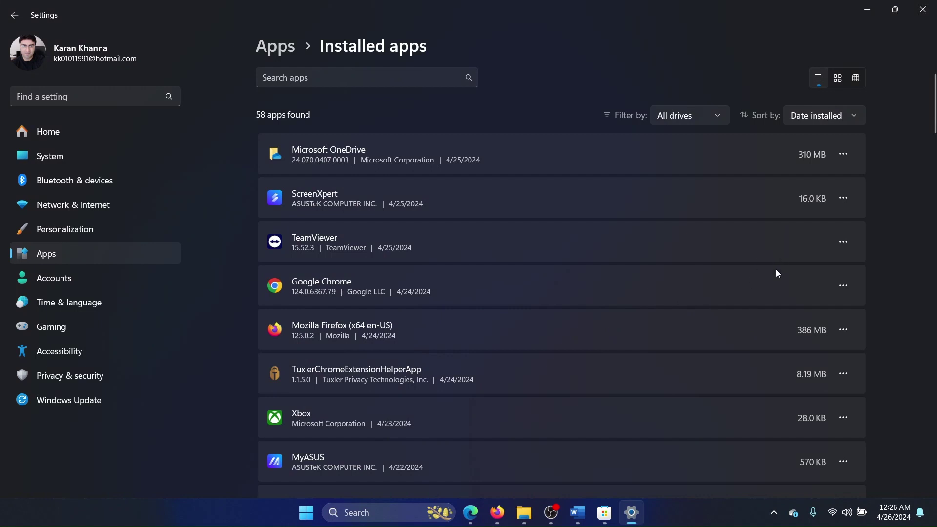
scroll(742, 357, down, 2)
click(843, 353)
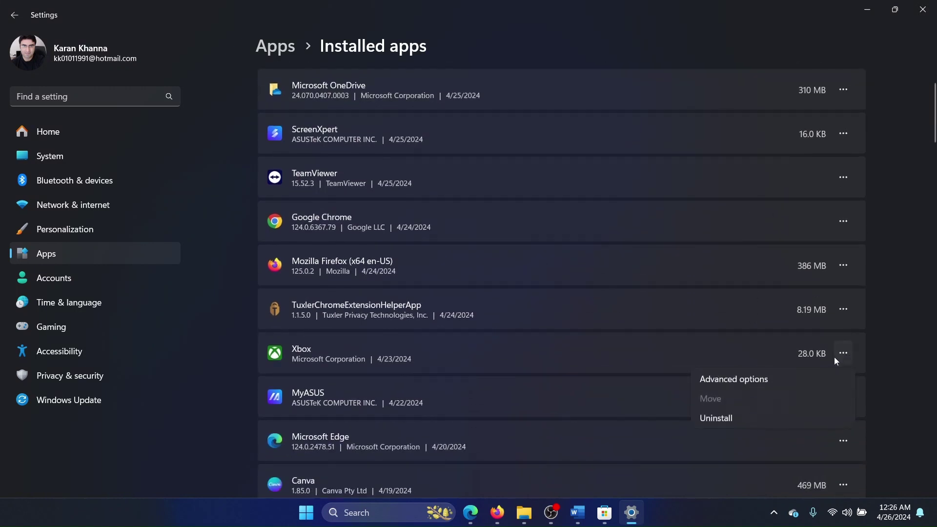
- In Xbox advanced options, terminate the app, then run Repair and a confirmed Reset
click(757, 382)
scroll(539, 330, down, 1)
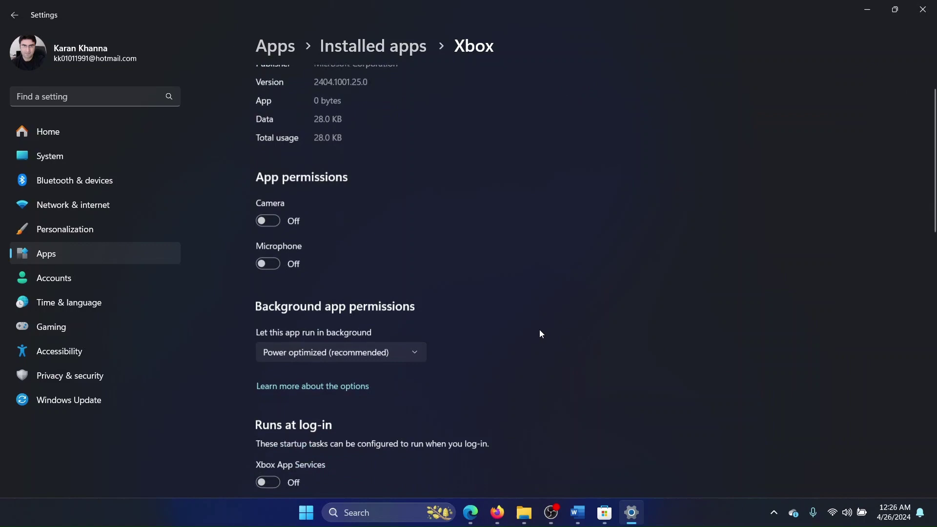
scroll(540, 329, down, 5)
scroll(539, 329, down, 1)
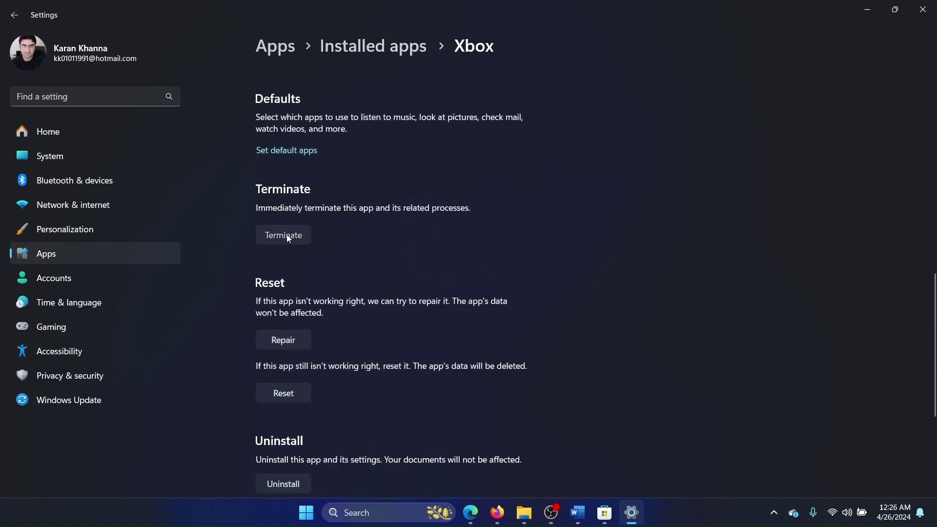
click(287, 238)
click(297, 343)
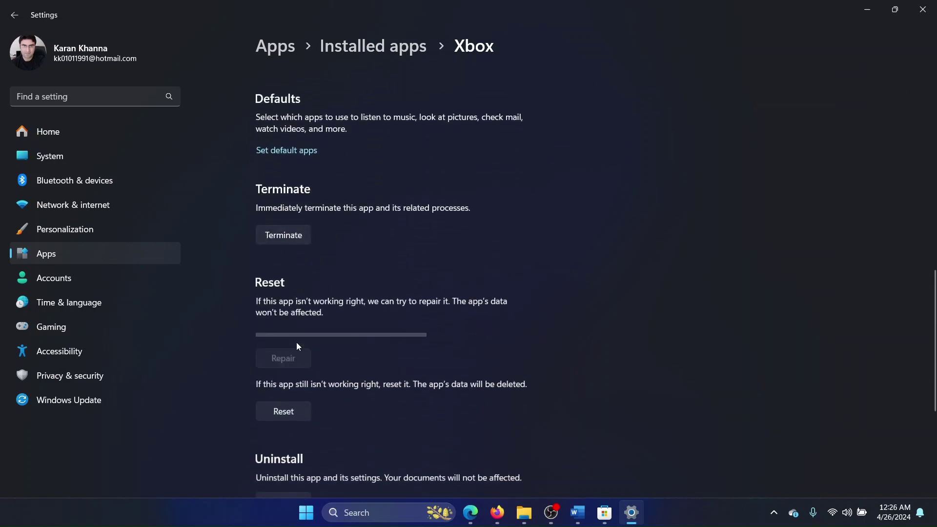
click(290, 414)
click(280, 381)
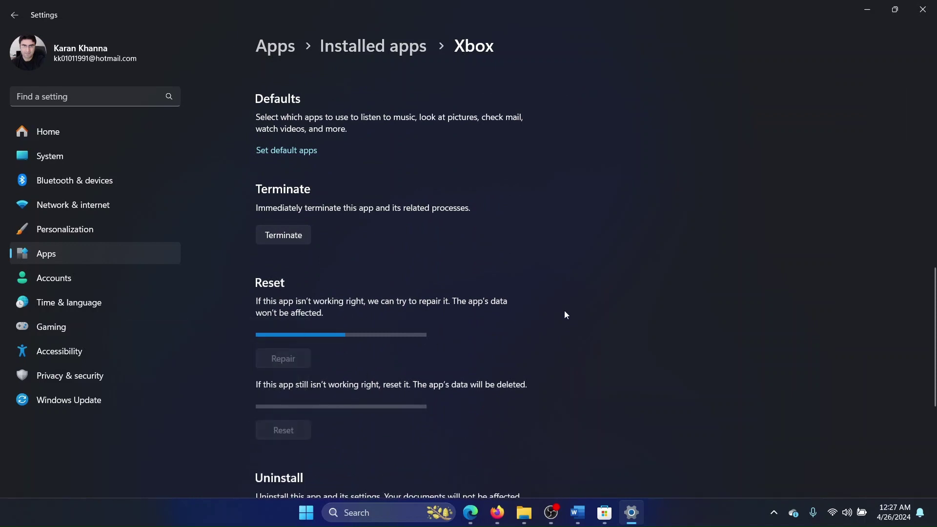